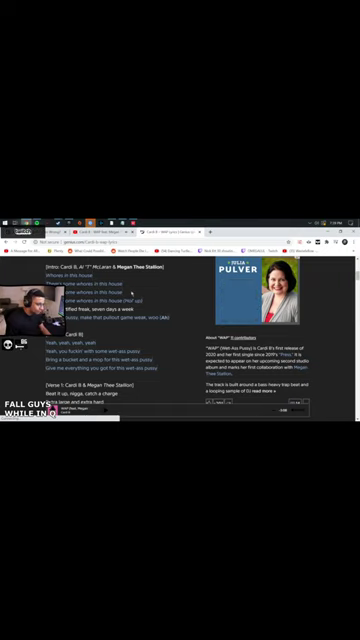
pyautogui.scroll(-2, 133, 291)
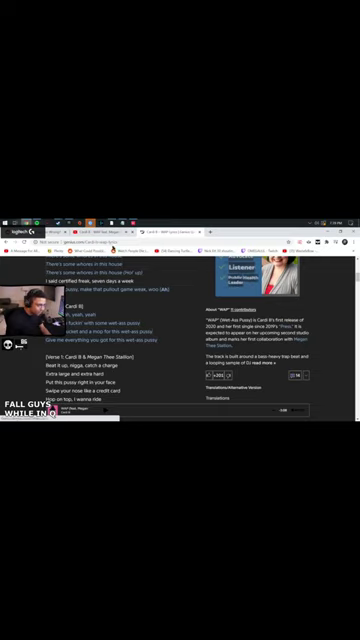
# - Bring the YouTube tab with the playing WAP instrumental video to the front
pyautogui.hotkey('ctrl', 'Tab')
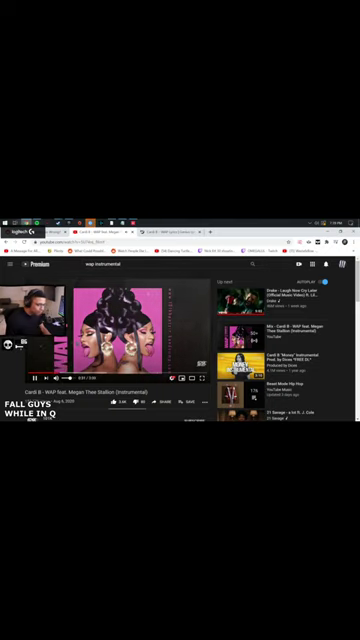